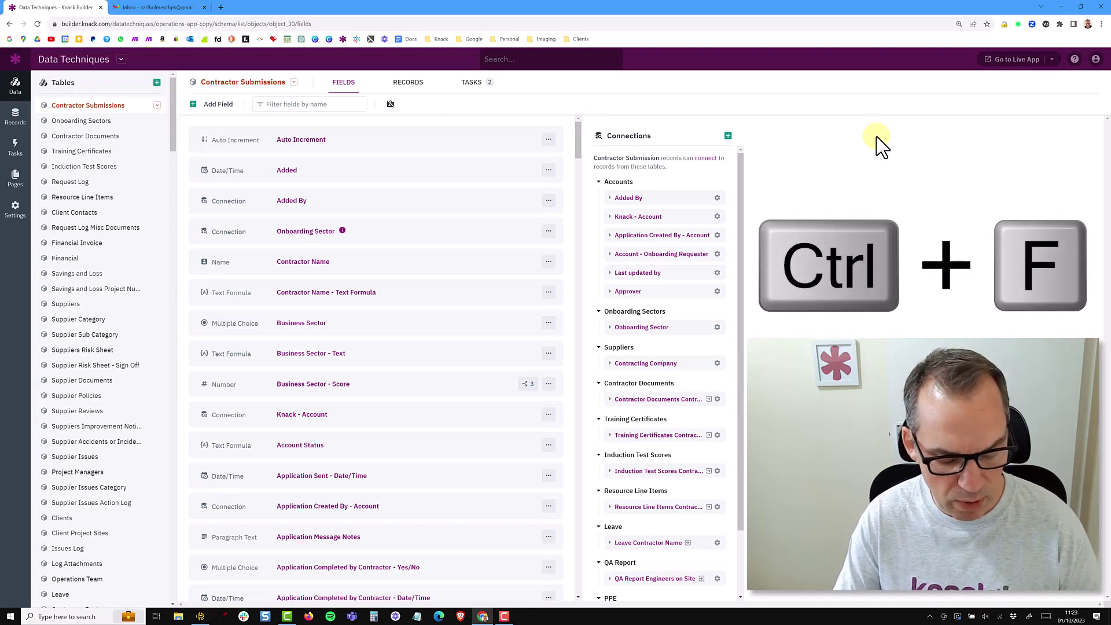
- Search the Contractor Submissions page for "ppe" and step through the matches to the PPE tables in the table list
key("ctrl+f")
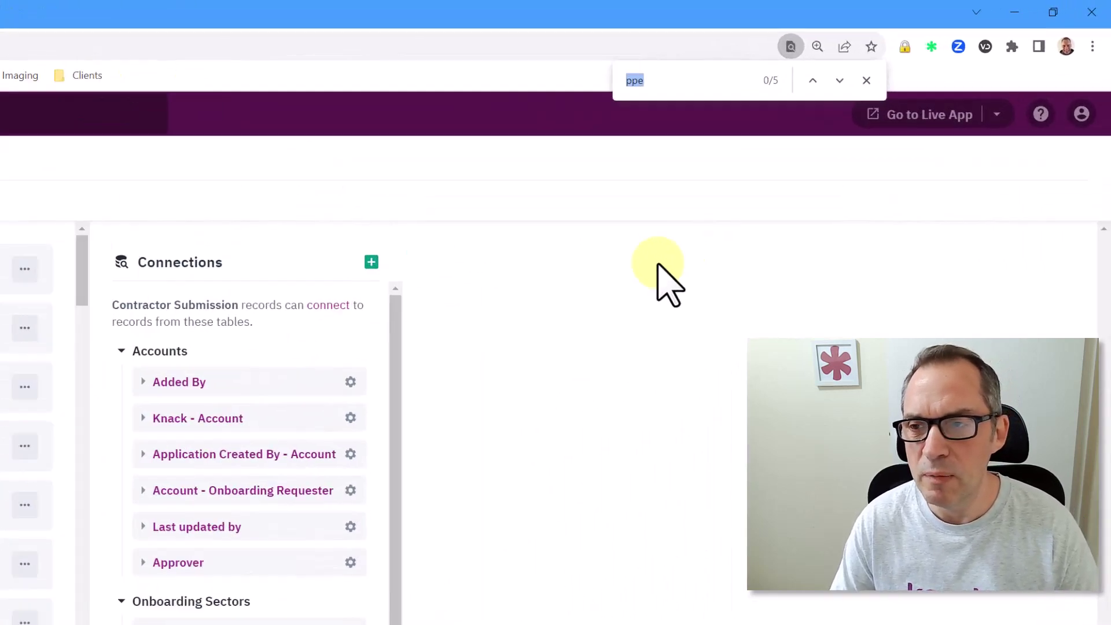
left_click(670, 80)
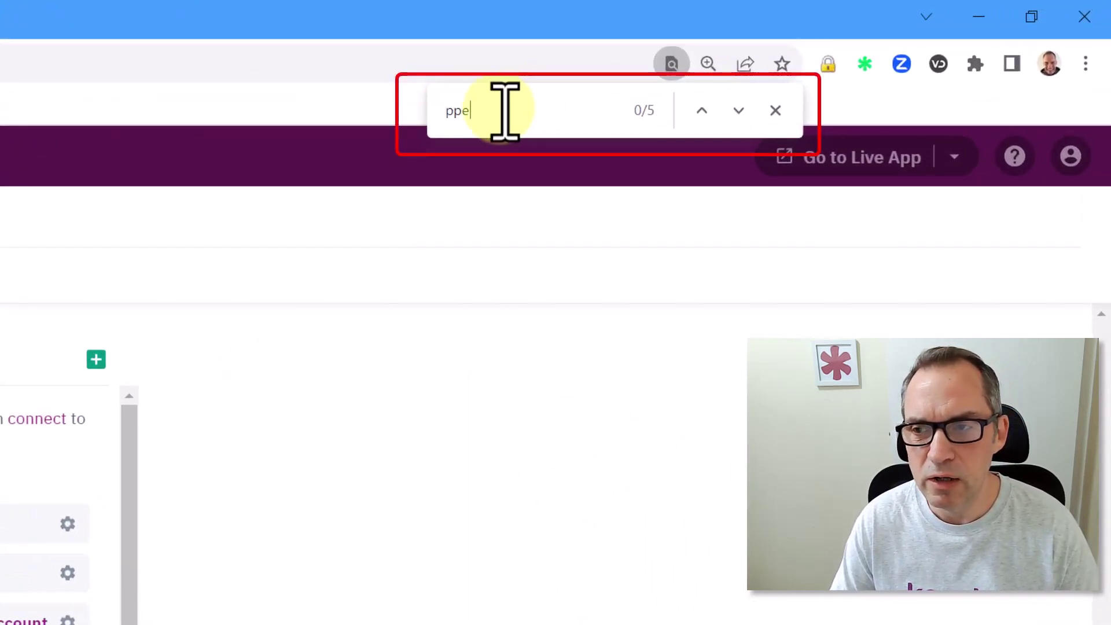
left_click_drag(504, 110, 444, 112)
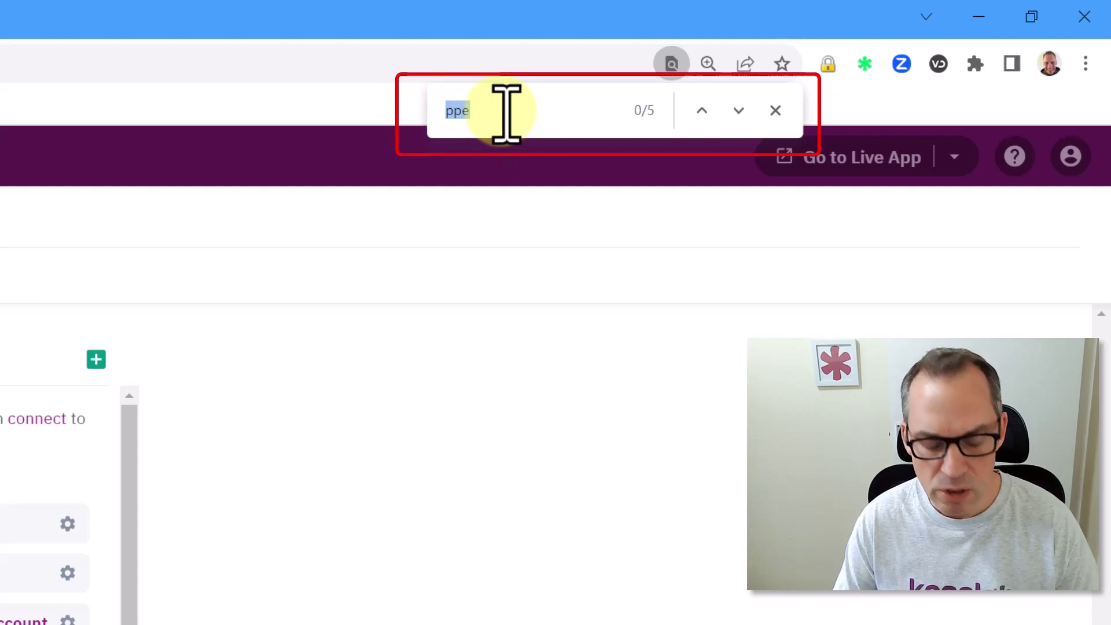
key("Return")
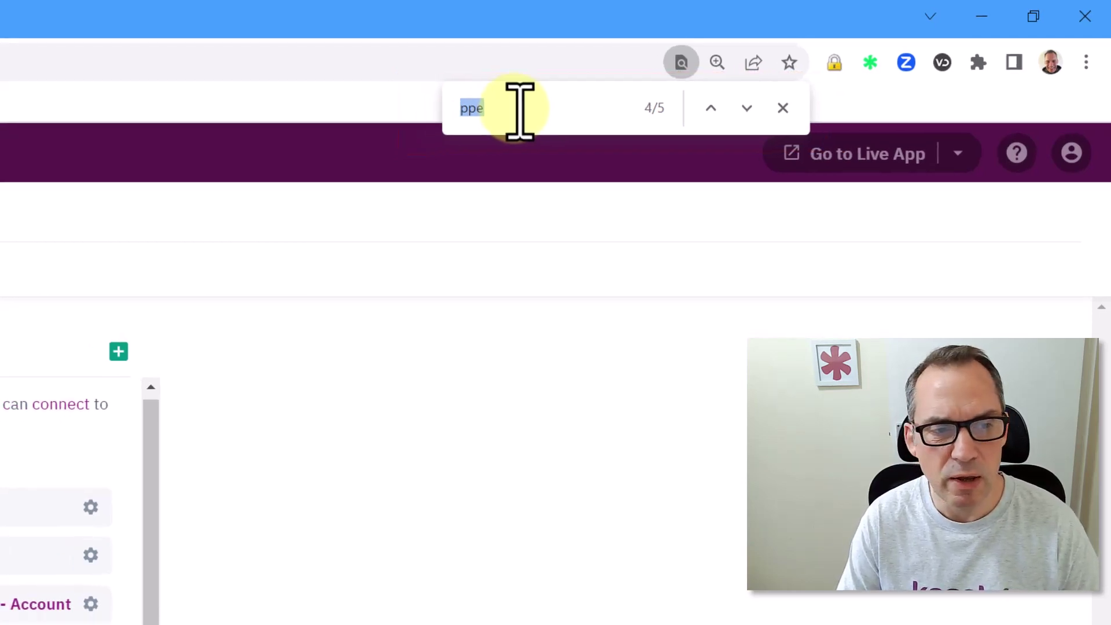
key("Return")
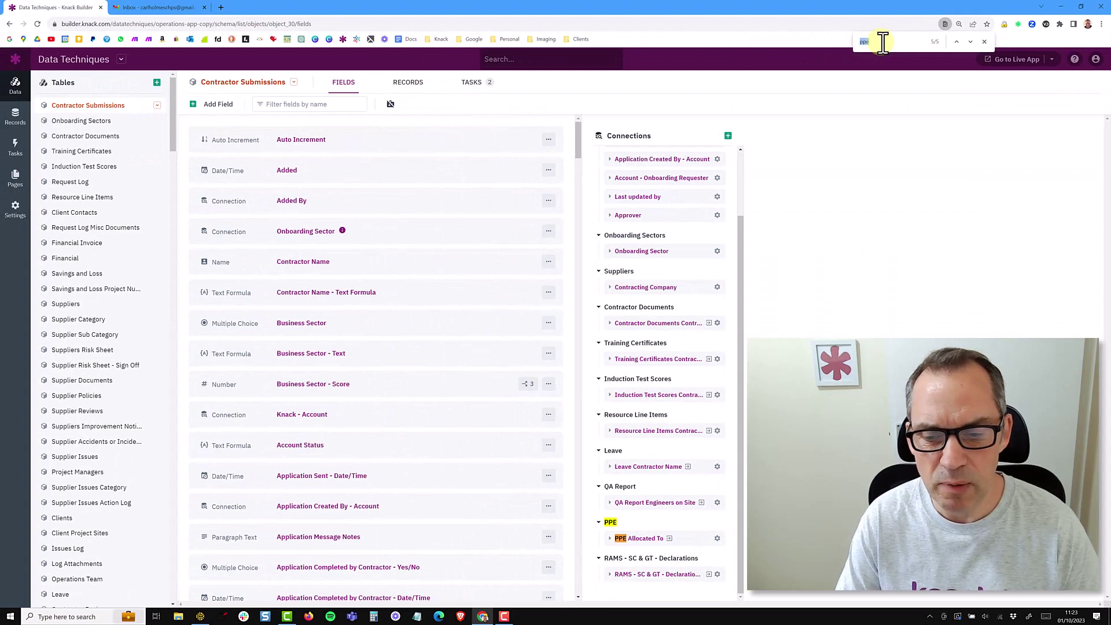
key("Return")
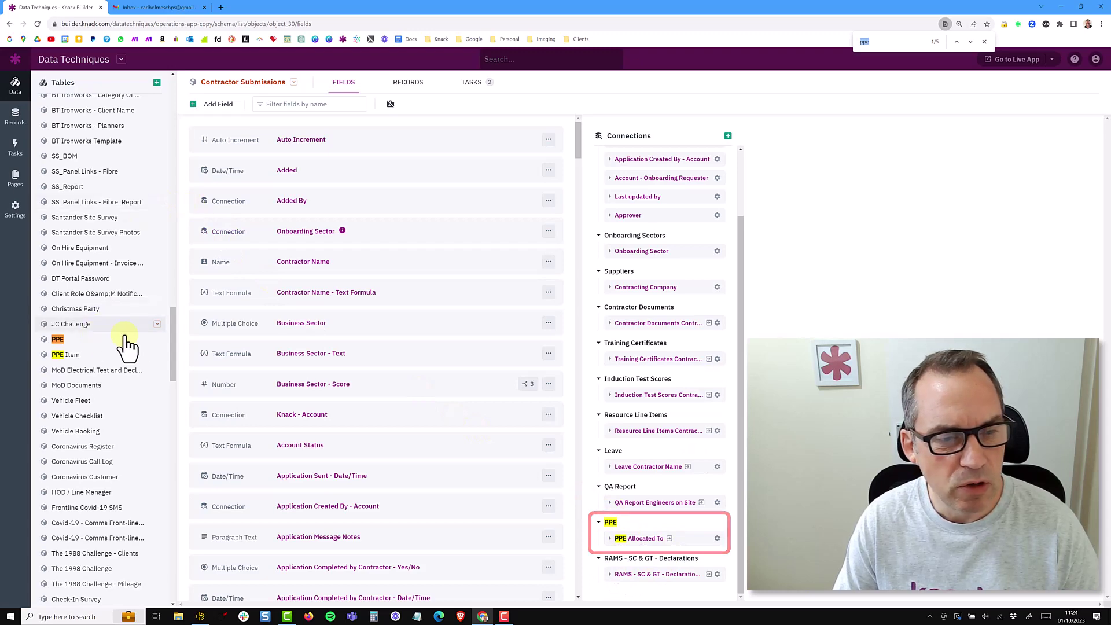
left_click_drag(172, 311, 133, 319)
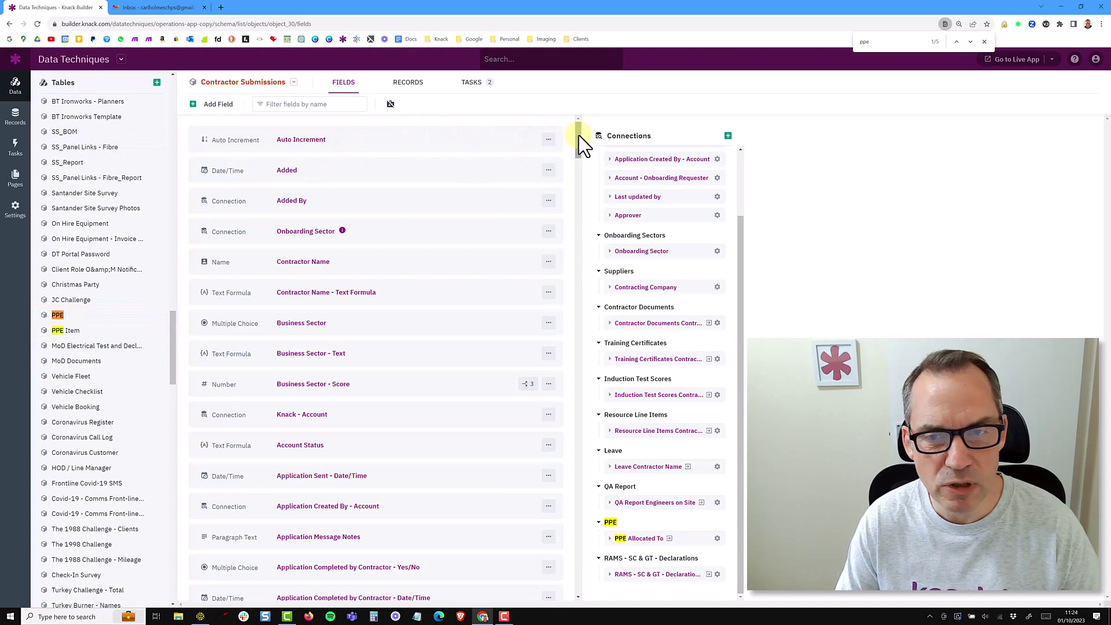
- Filter the Contractor Submissions fields by the name "confined"
left_click_drag(579, 136, 583, 319)
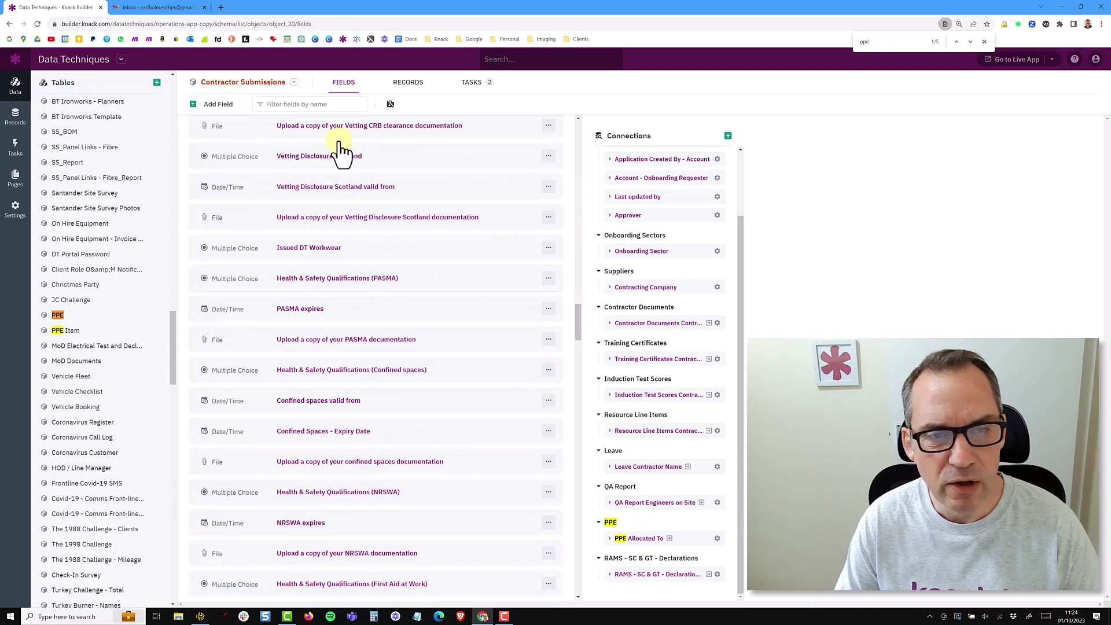
left_click(268, 110)
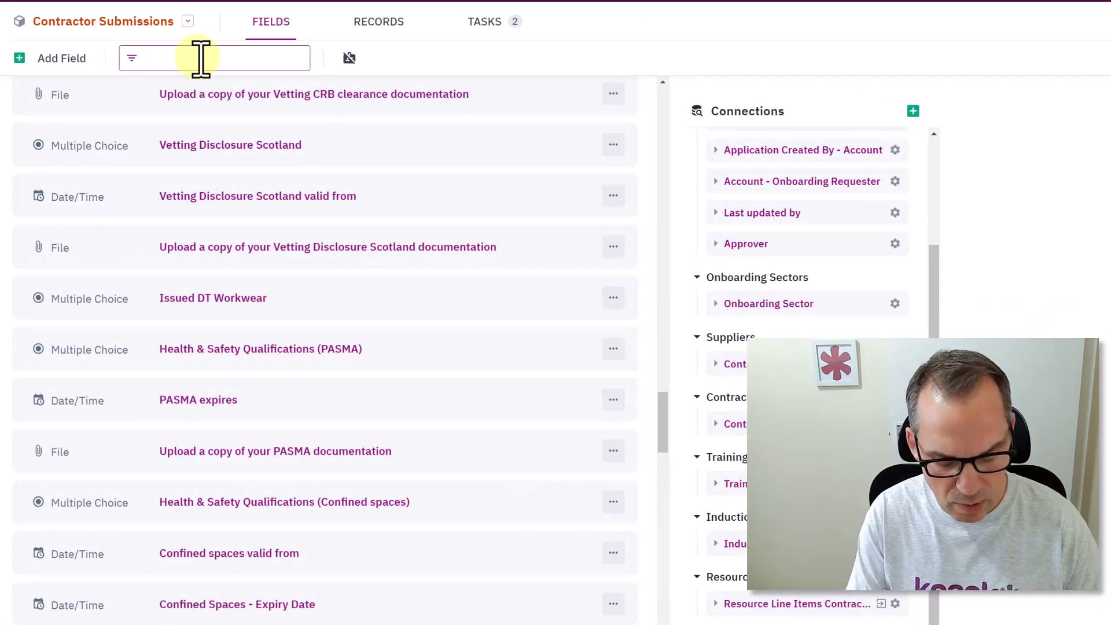
type("confined")
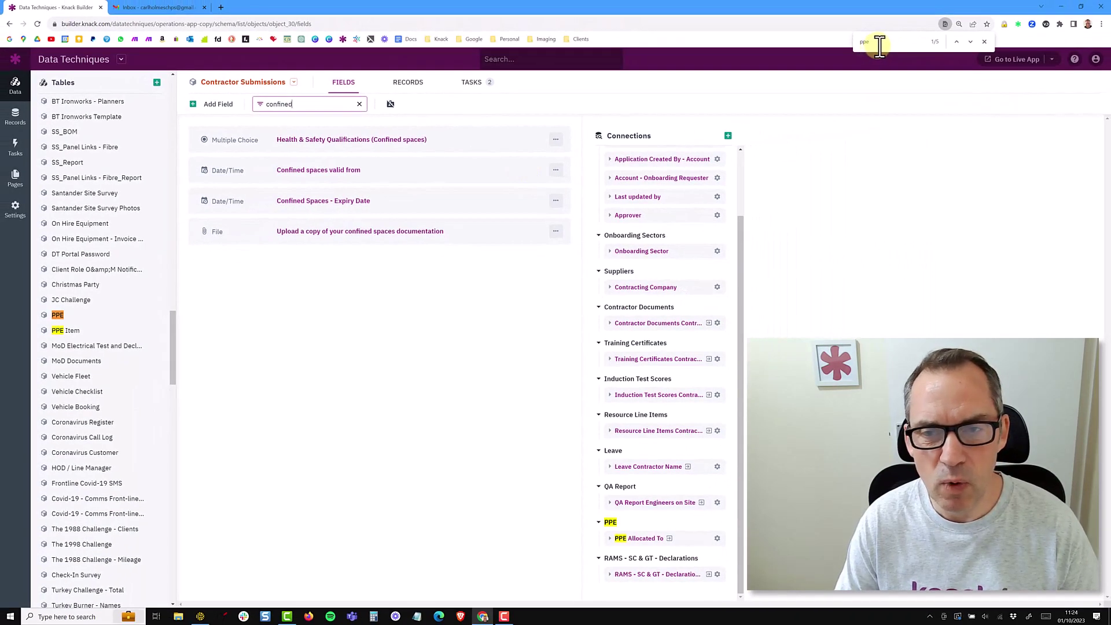
- Close the "ppe" page search and search the page for "vehic" to locate the vehicle tables
left_click(984, 41)
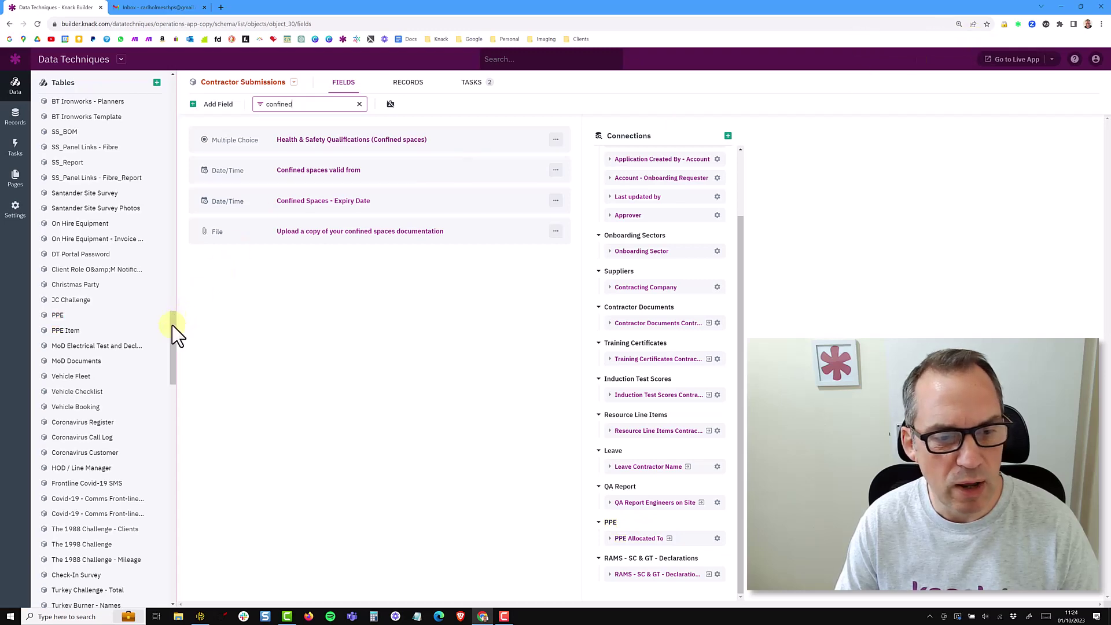
left_click_drag(180, 291, 186, 78)
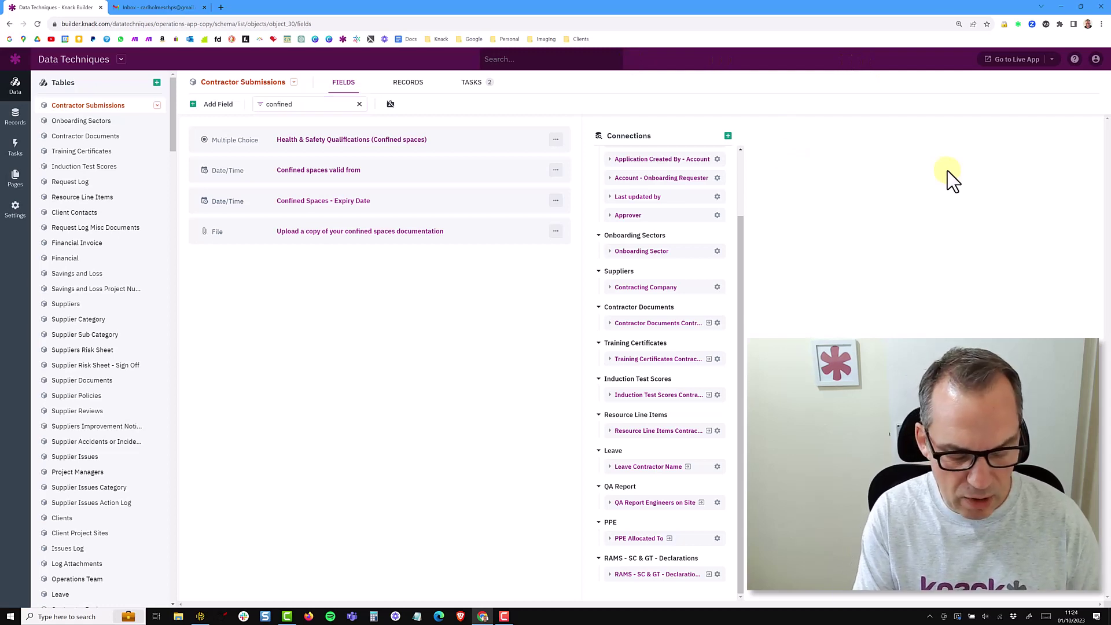
key("ctrl+f")
type("vehic")
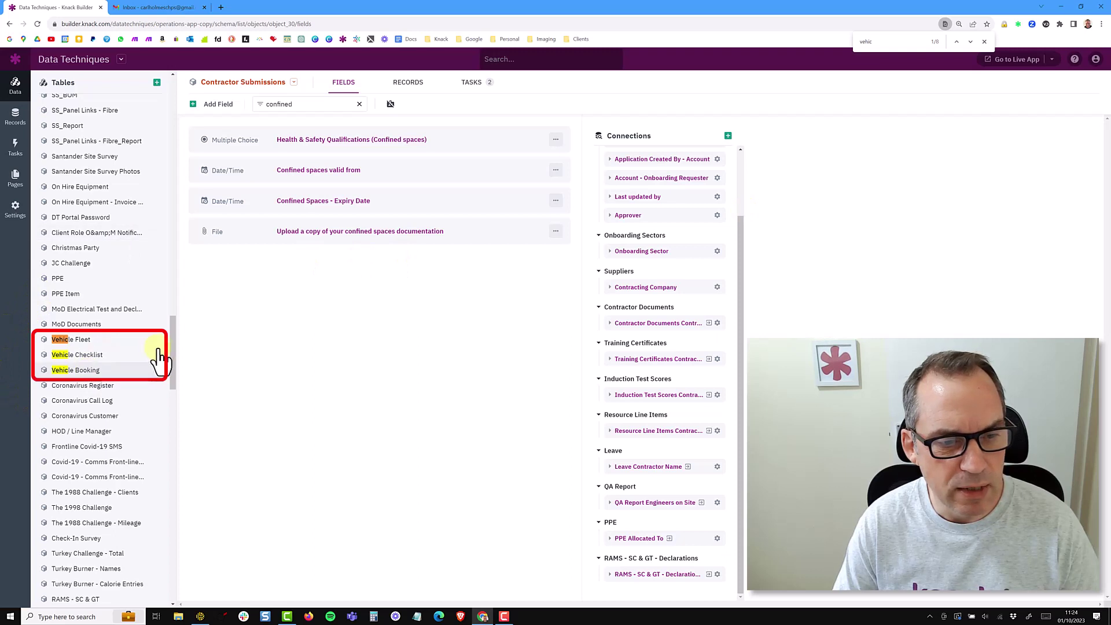
left_click_drag(171, 339, 171, 347)
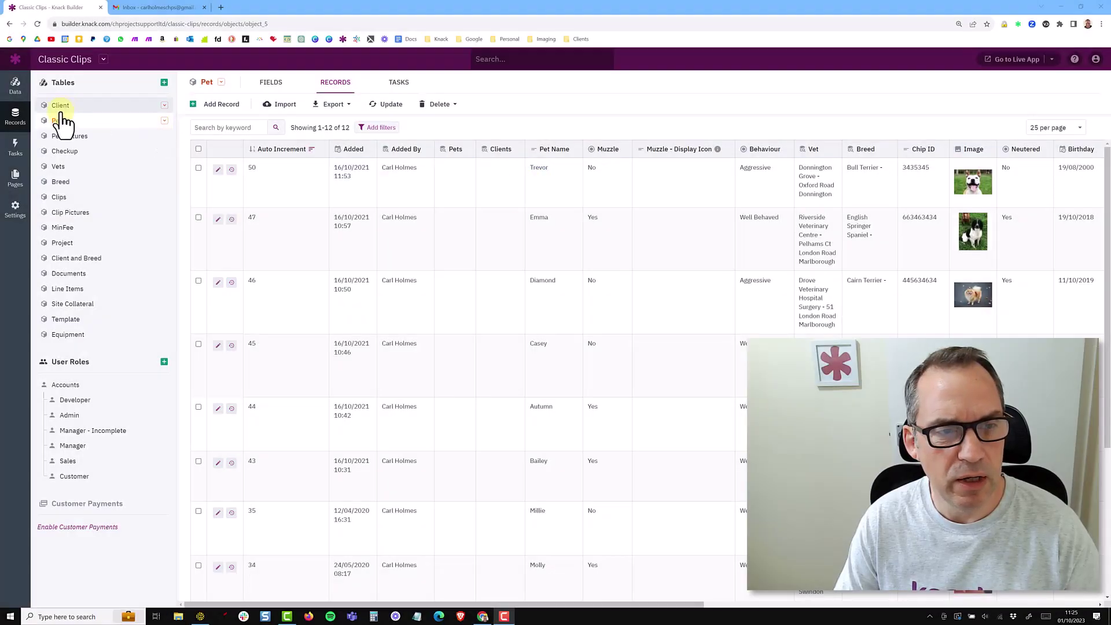
- Examine the Pet table's full field list and compare it with the column order of its records
left_click(279, 85)
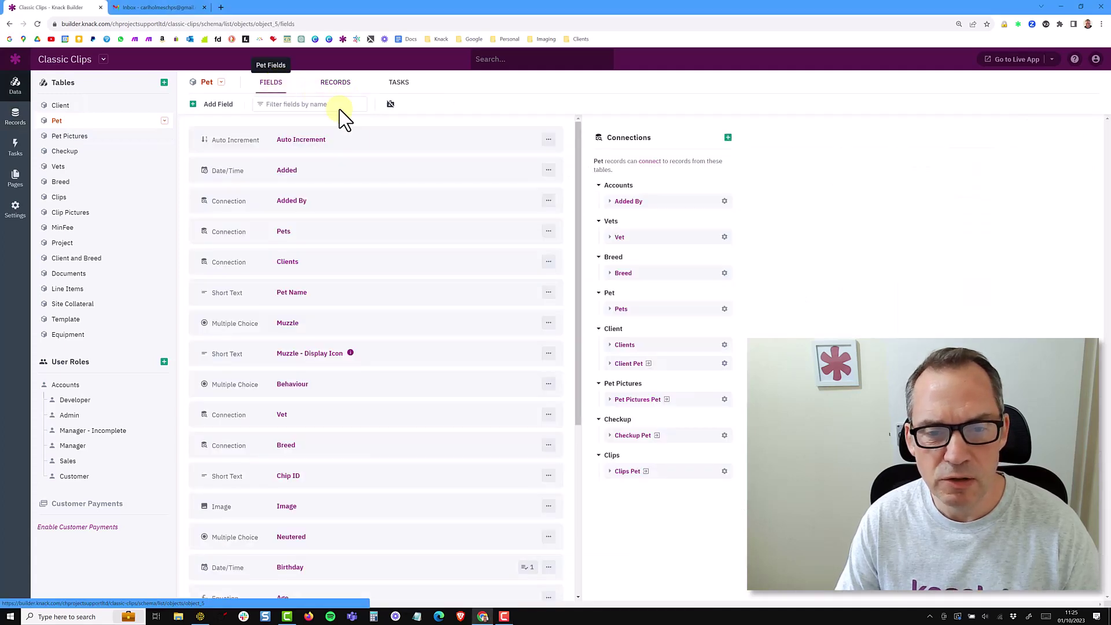
left_click_drag(578, 174, 584, 343)
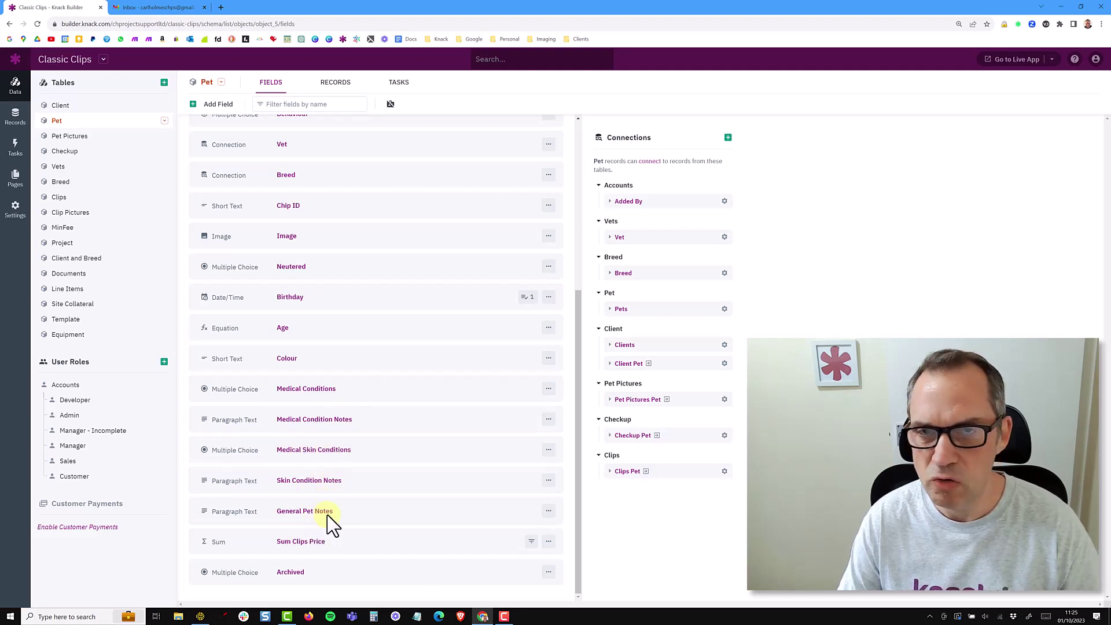
left_click(337, 87)
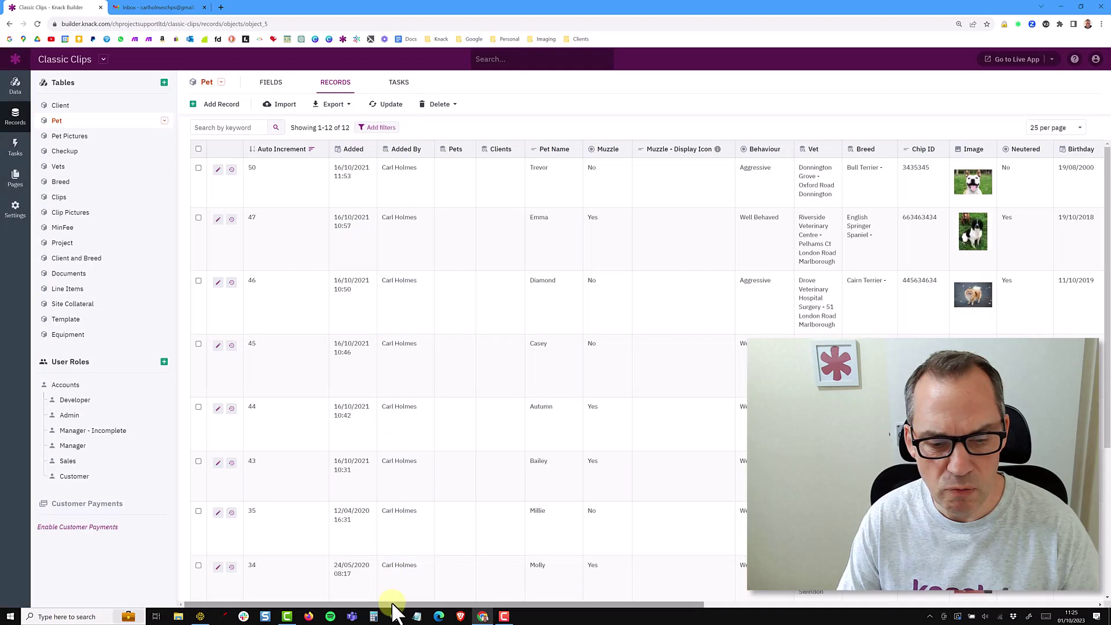
left_click_drag(393, 605, 851, 608)
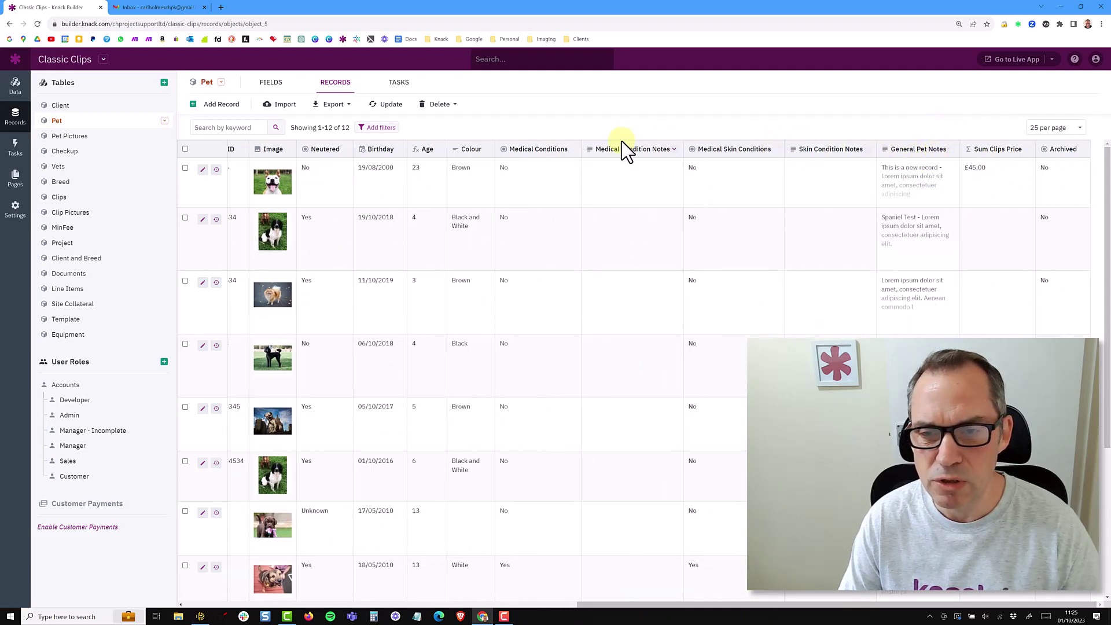
left_click_drag(593, 608, 174, 608)
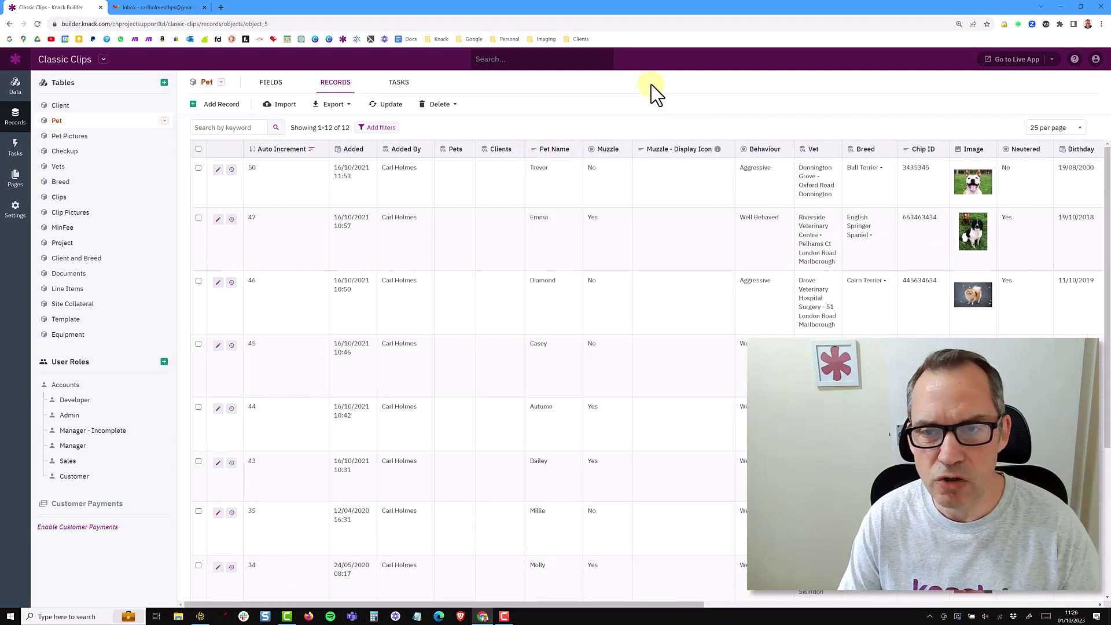
- Search the Pet records page for "note" to locate the notes columns
key("ctrl+f")
type("n")
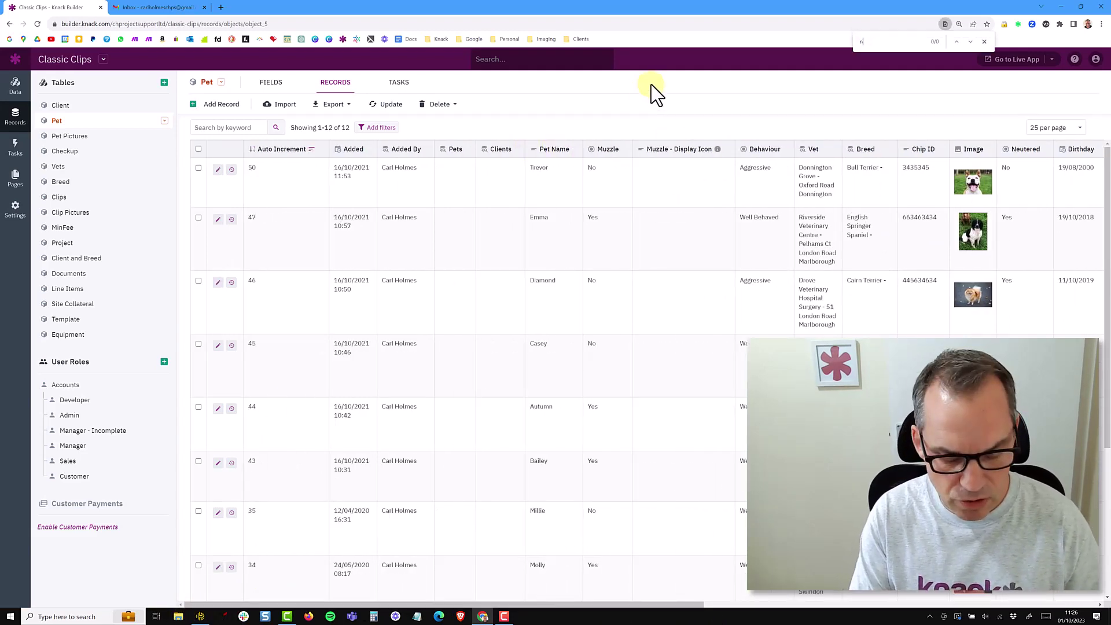
type("ote")
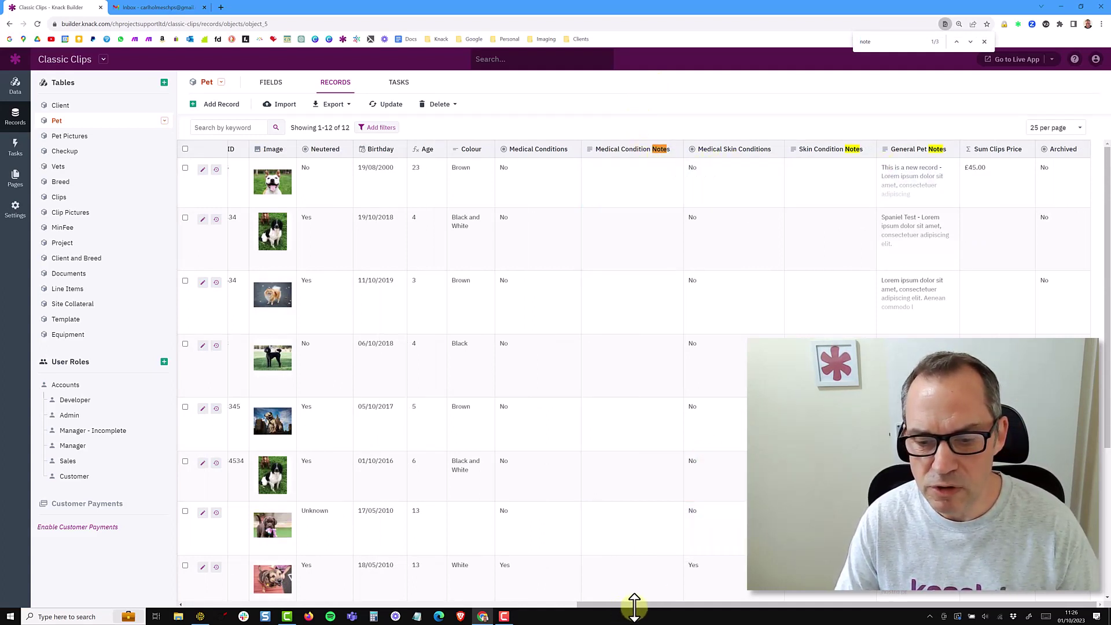
left_click_drag(635, 606, 747, 612)
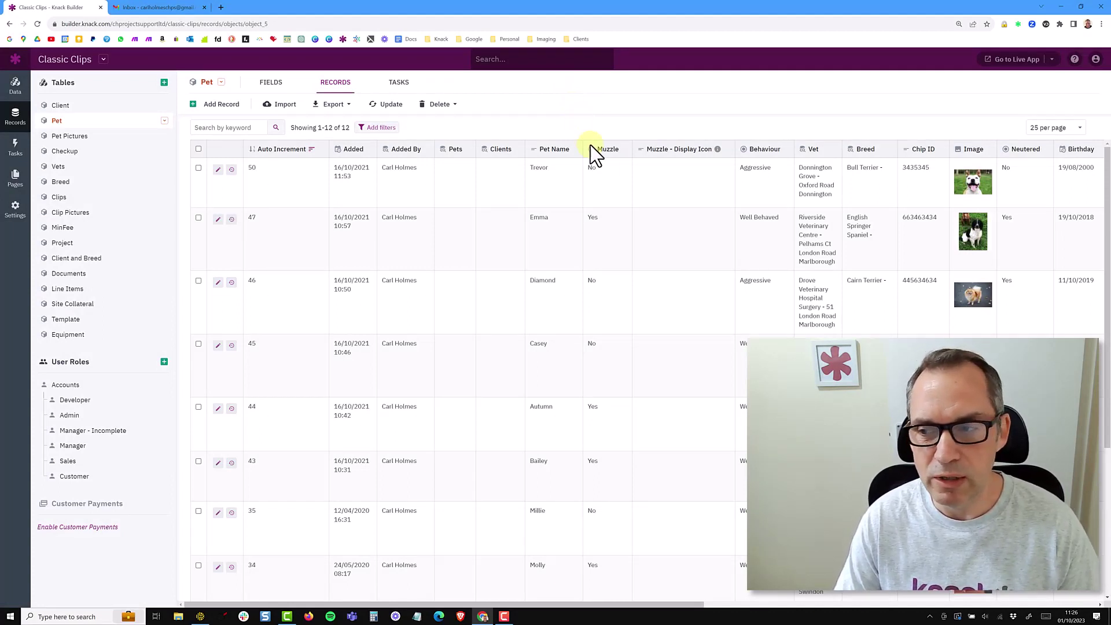
- Examine the Pet records across all rows and columns, from Auto Increment through to Archived
scroll(600, 317, "down", 1)
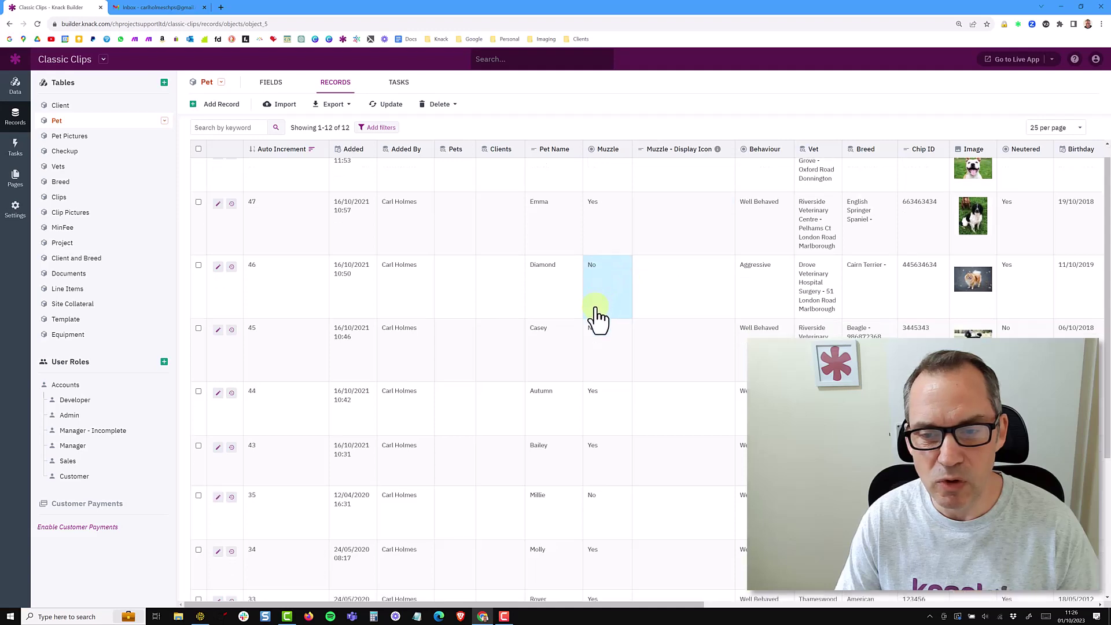
scroll(599, 318, "down", 4)
scroll(599, 317, "up", 4)
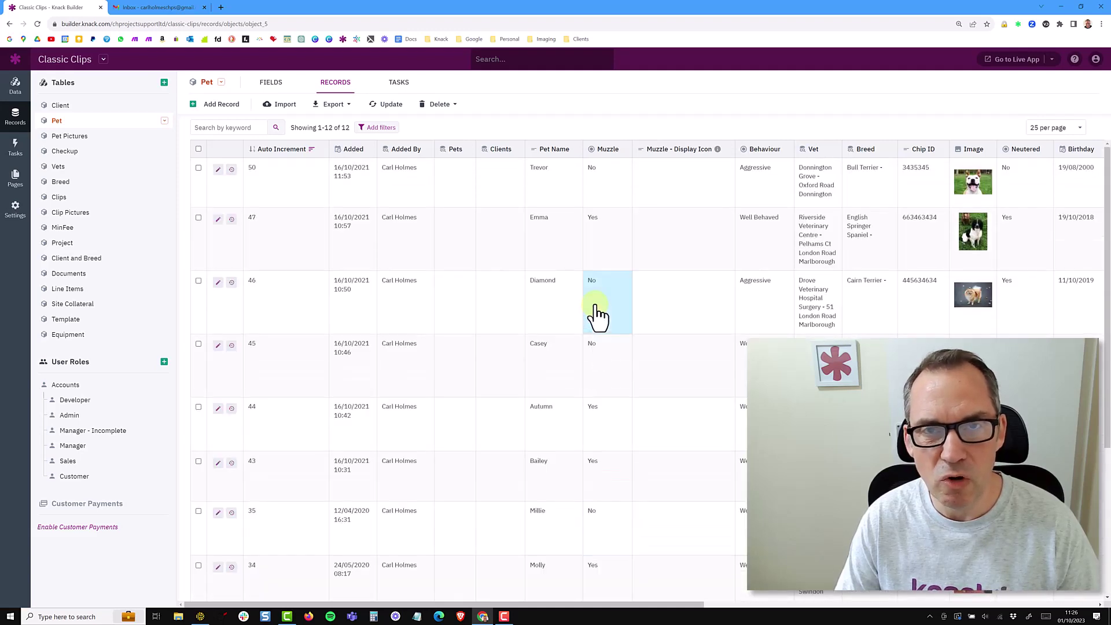
scroll(599, 318, "down", 4)
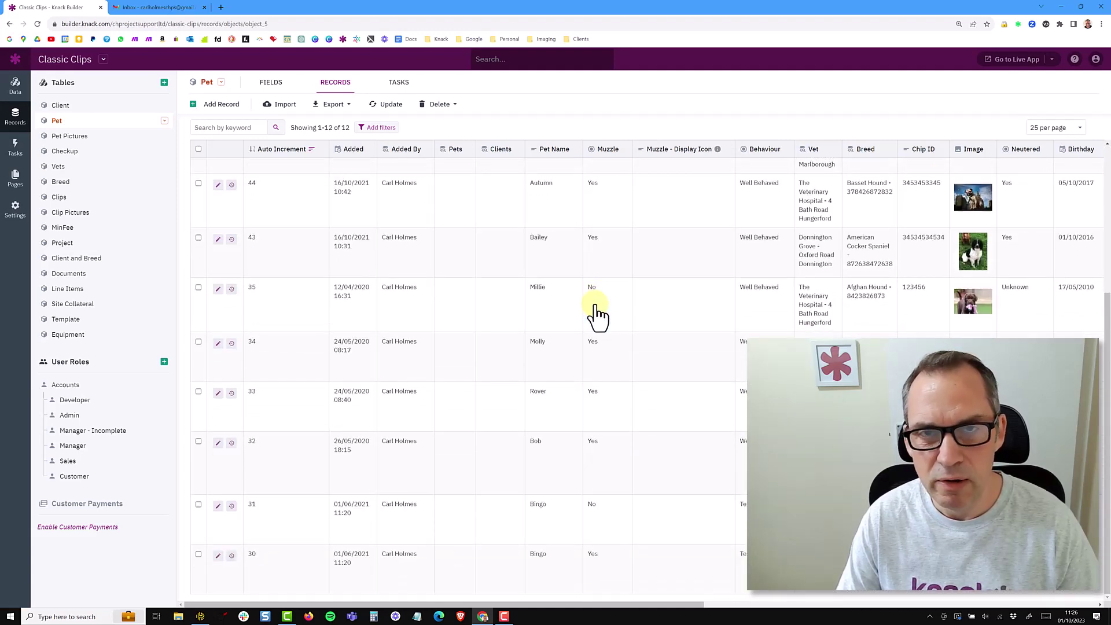
scroll(599, 317, "up", 4)
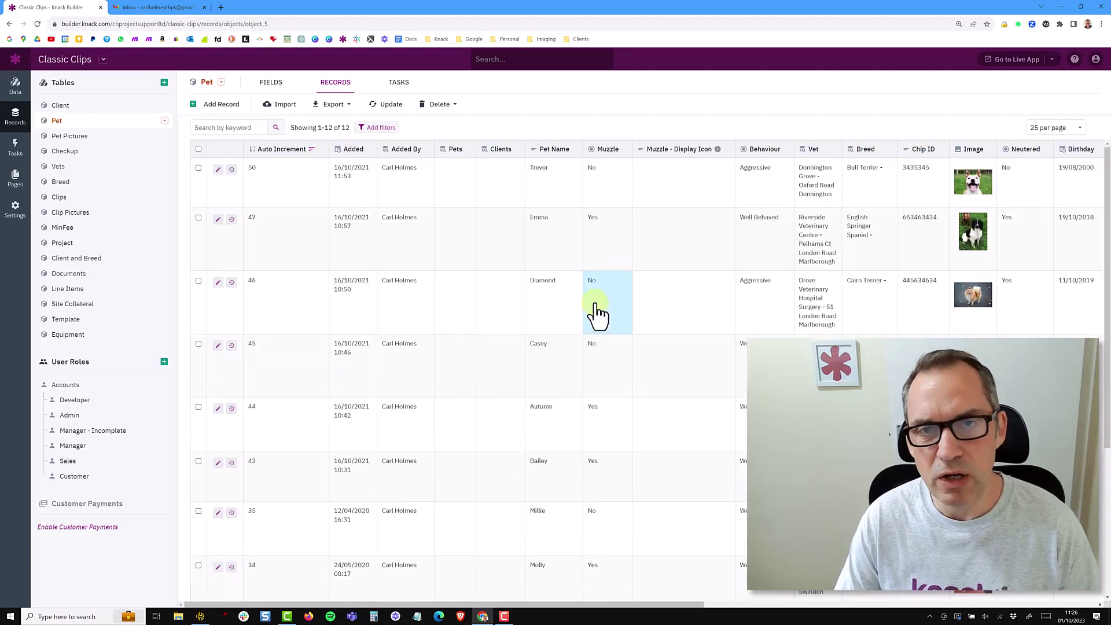
scroll(599, 313, "right", 10)
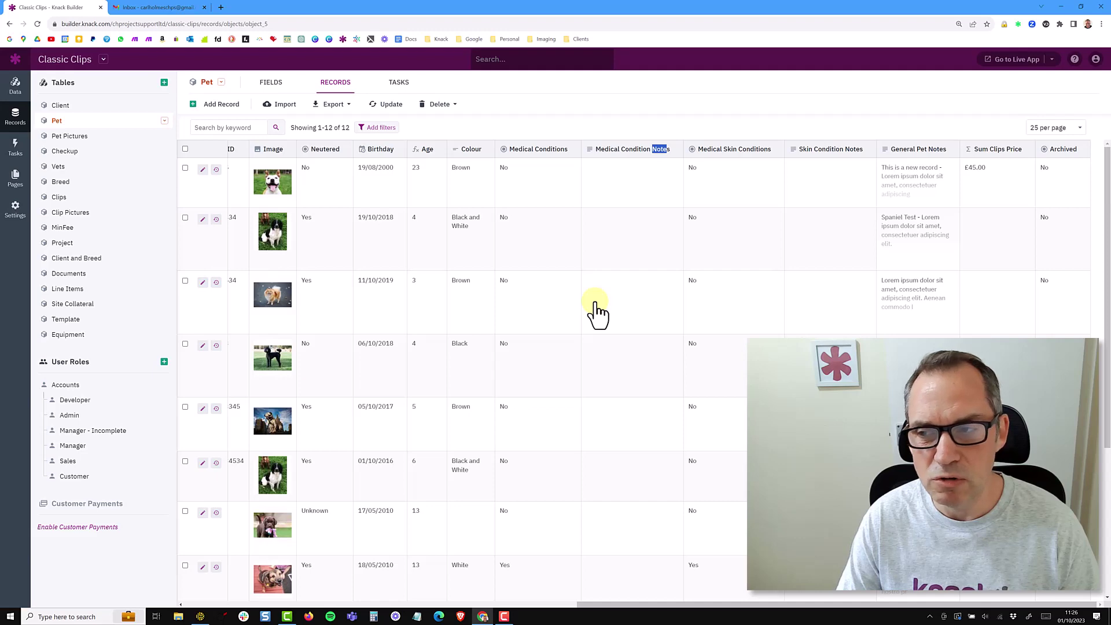
scroll(599, 312, "left", 10)
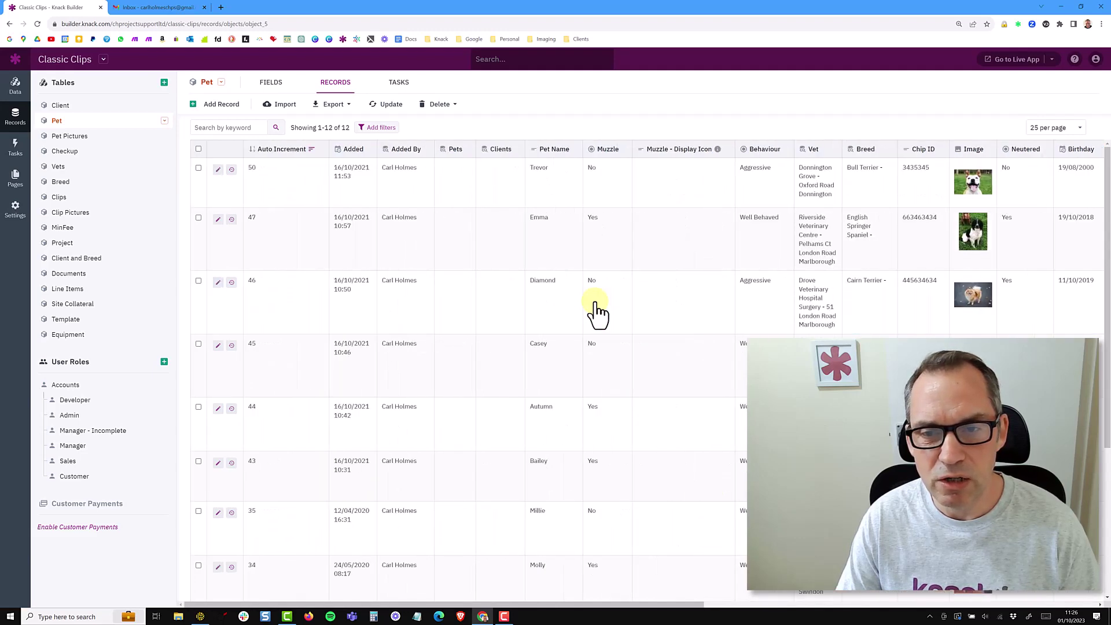
scroll(599, 312, "right", 10)
scroll(483, 454, "down", 2)
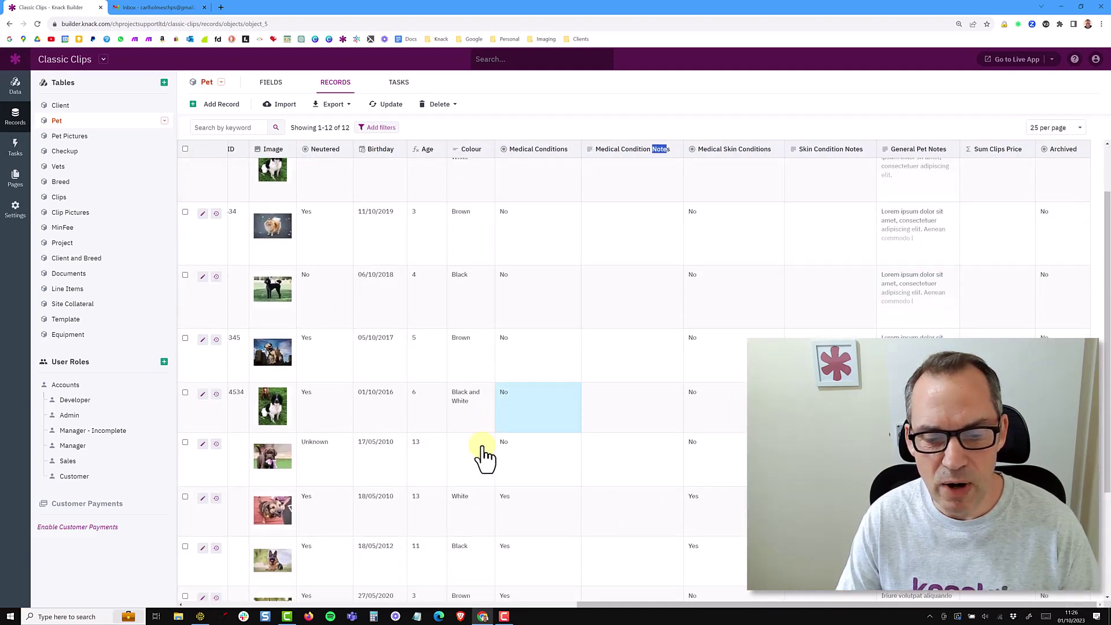
left_click_drag(595, 608, 628, 606)
scroll(540, 516, "up", 2)
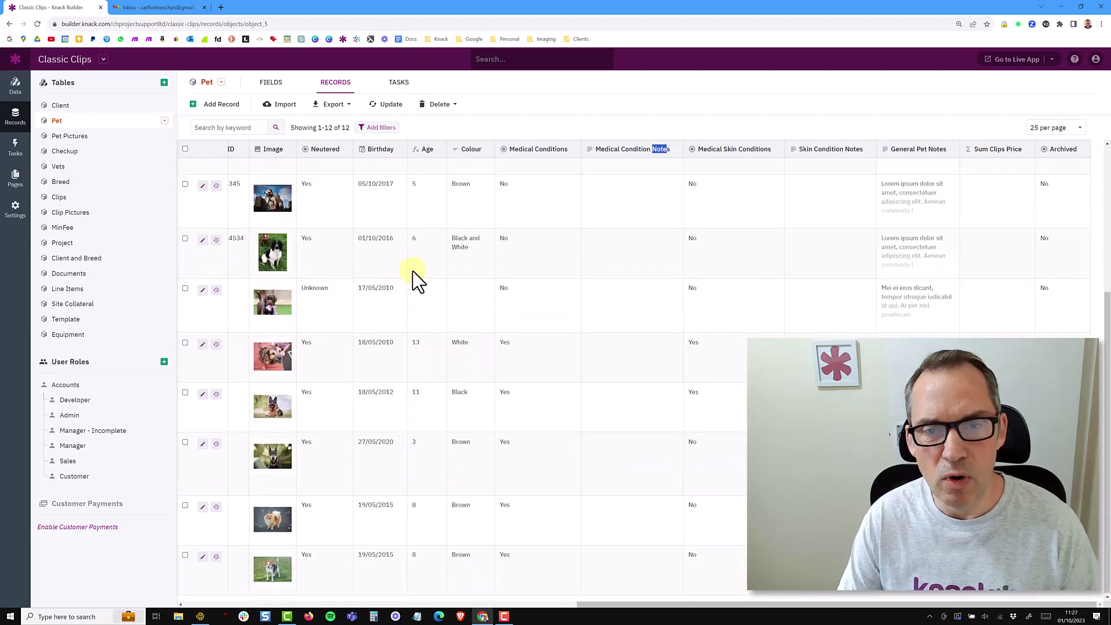
scroll(417, 282, "left", 10)
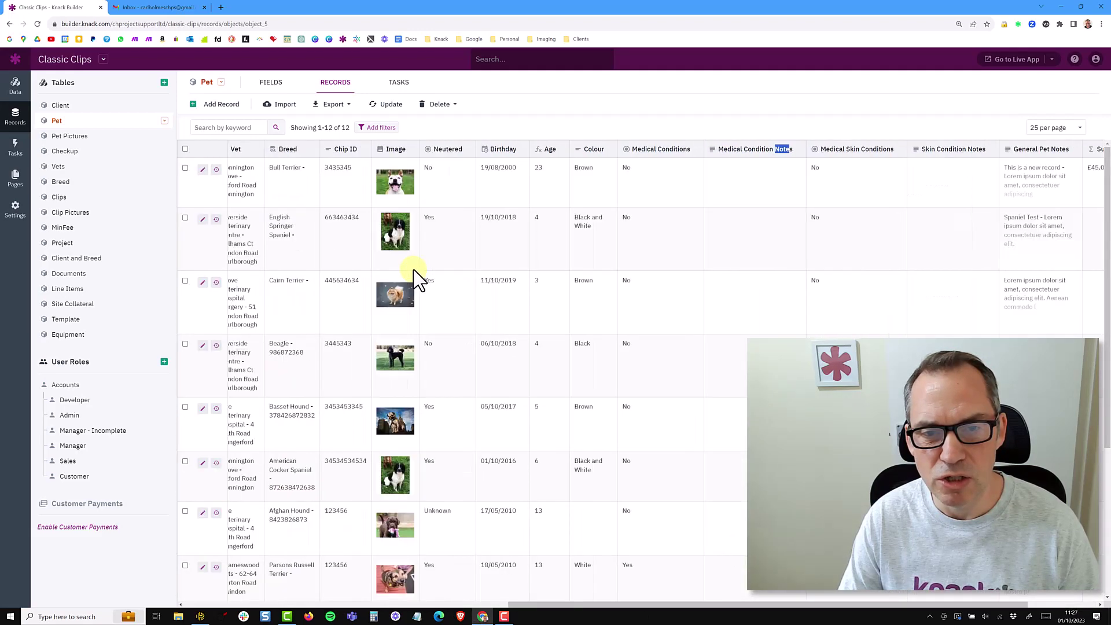
scroll(417, 282, "right", 10)
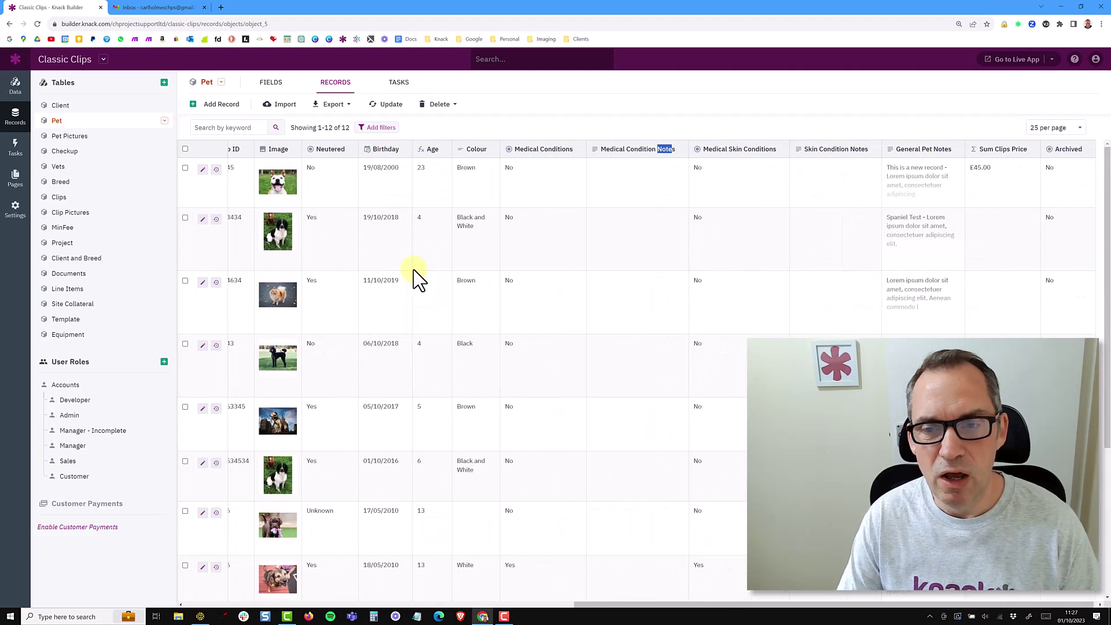
scroll(418, 281, "left", 10)
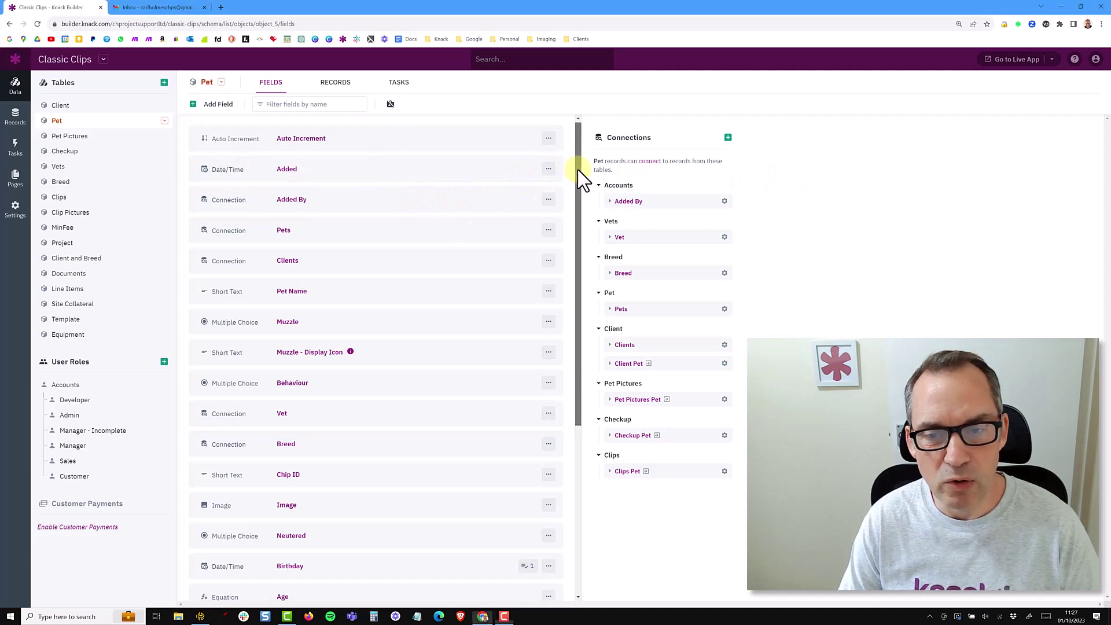
- Move the Archived field to the very top of the Pet table's field list, above Auto Increment
left_click_drag(579, 174, 572, 348)
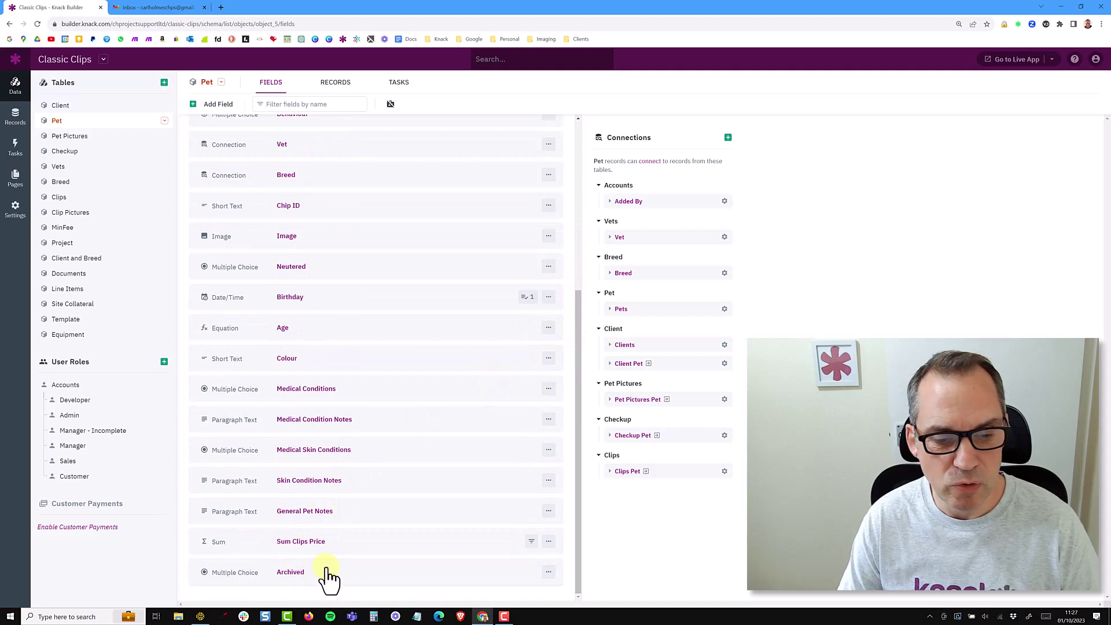
left_click_drag(328, 576, 348, 124)
left_click_drag(349, 129, 342, 133)
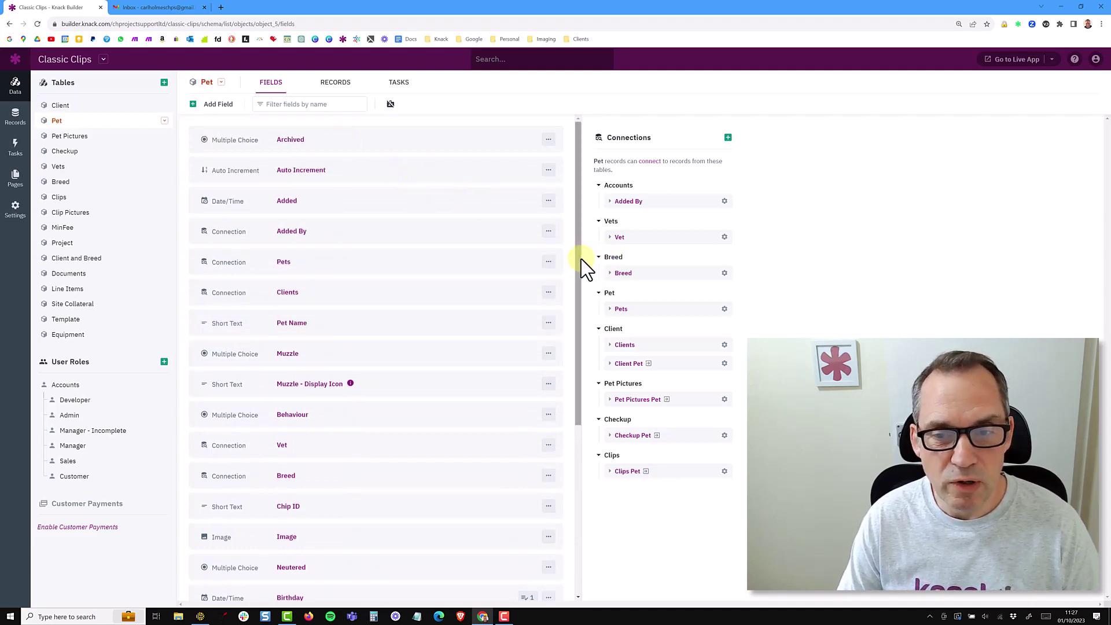
- Move the Archived field back to the end of the Pet table's field list, below Sum Clips Price
left_click_drag(578, 261, 571, 471)
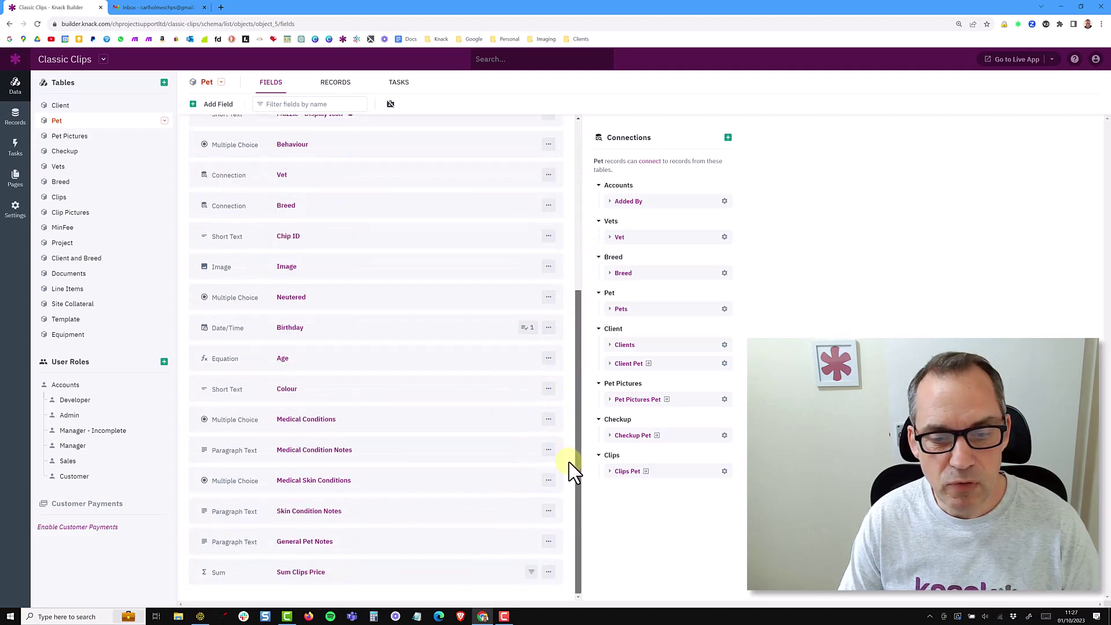
left_click_drag(577, 387, 564, 182)
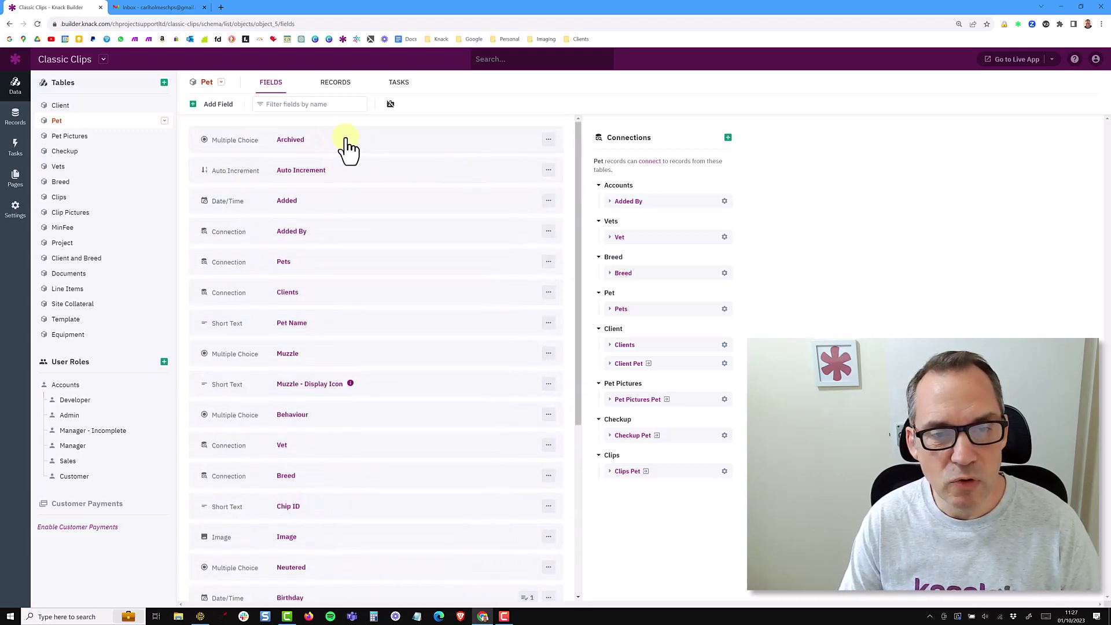
left_click_drag(362, 141, 322, 585)
scroll(345, 159, "down", 5)
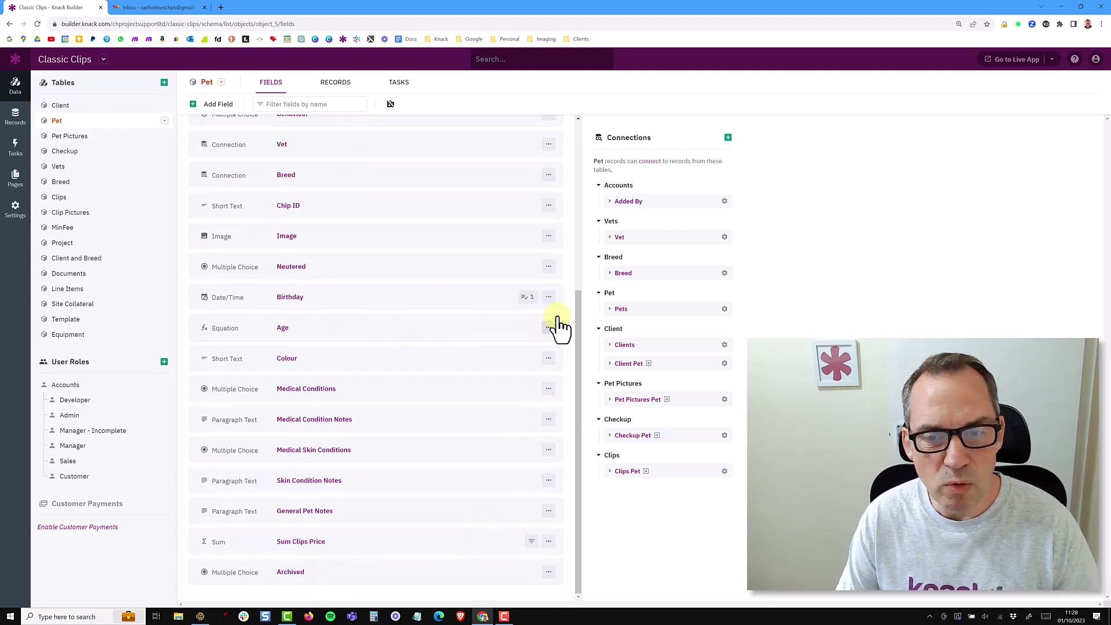
- Move the Archived field directly below Auto Increment in the Pet table's field list
mouse_move(580, 303)
left_mouse_down()
mouse_move(576, 129)
mouse_move(578, 303)
left_mouse_up()
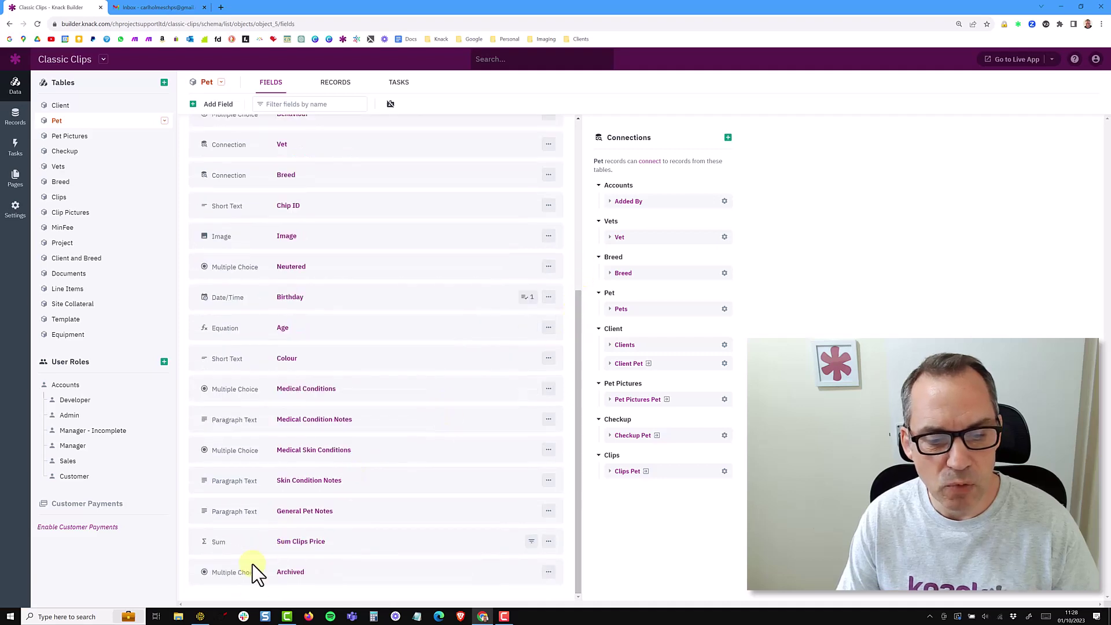
left_click_drag(334, 578, 360, 173)
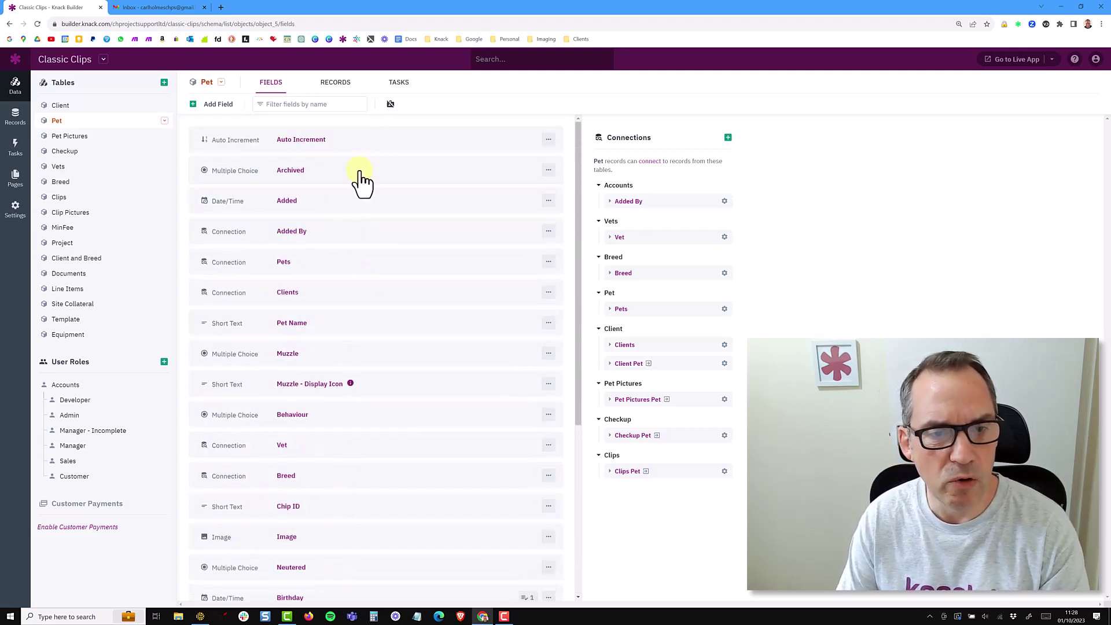